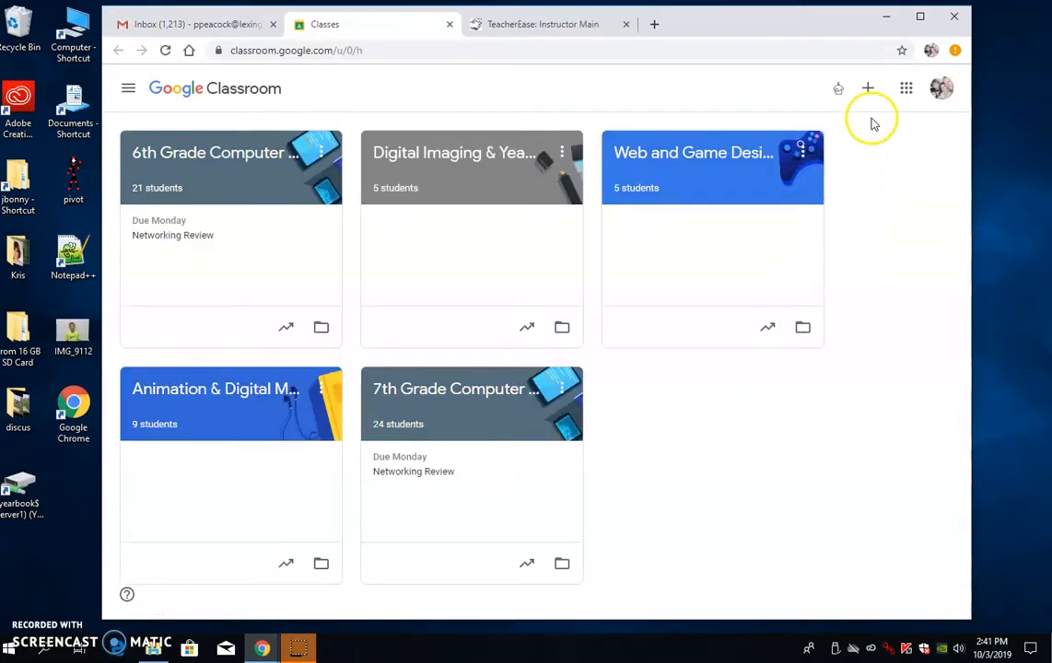
Create a Google Classroom class named Accounting and dismiss the notice about inviting students.
left_click(868, 90)
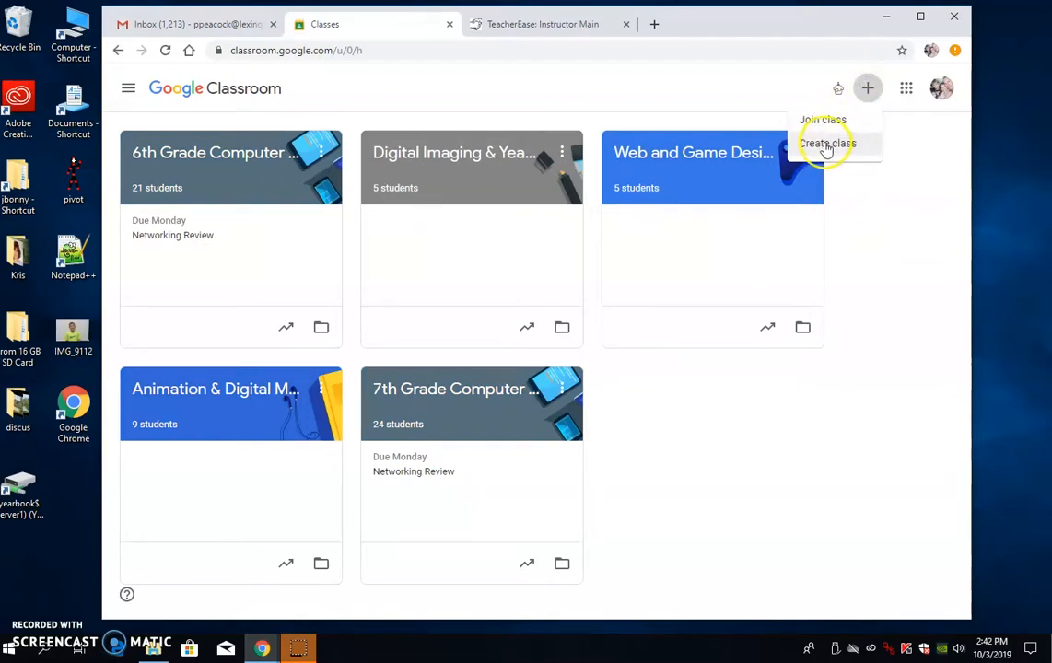
left_click(871, 150)
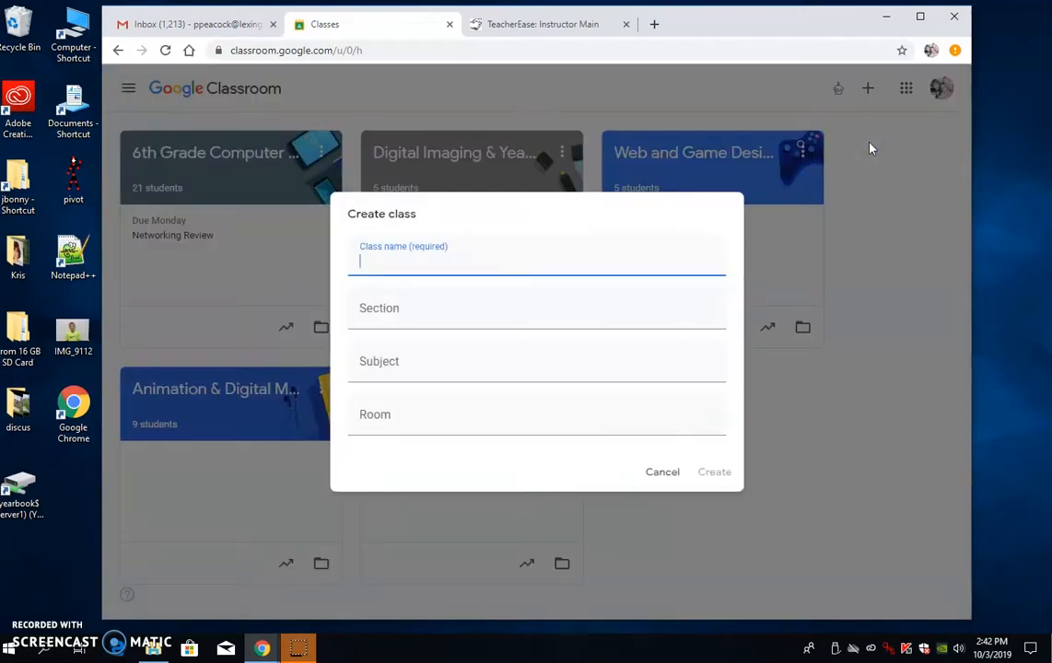
type("Accounting")
left_click(716, 474)
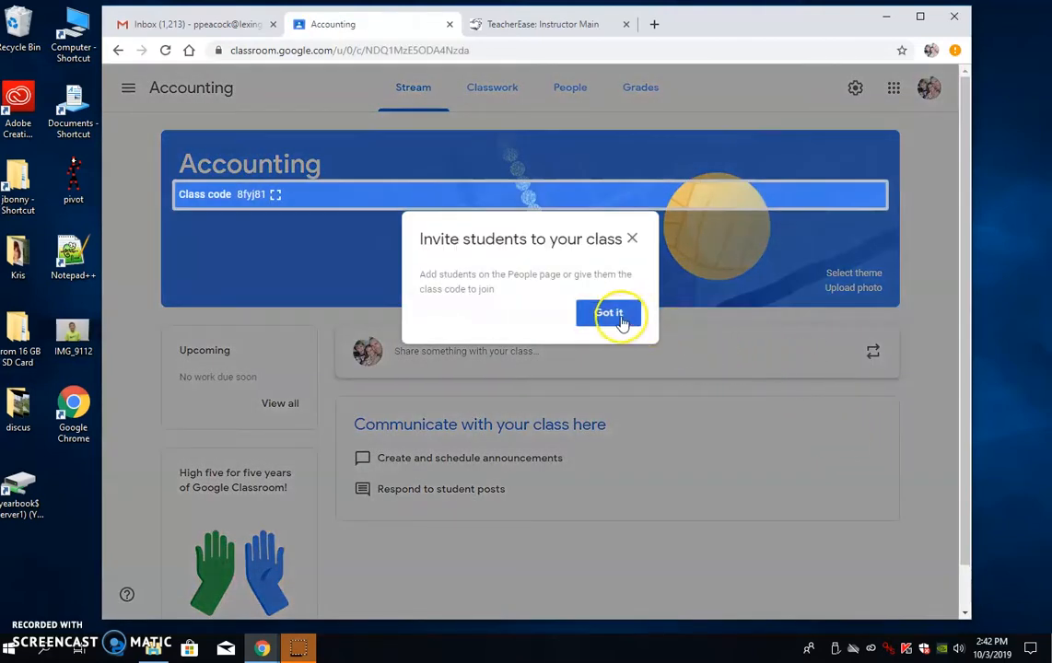
left_click(618, 318)
left_click(619, 320)
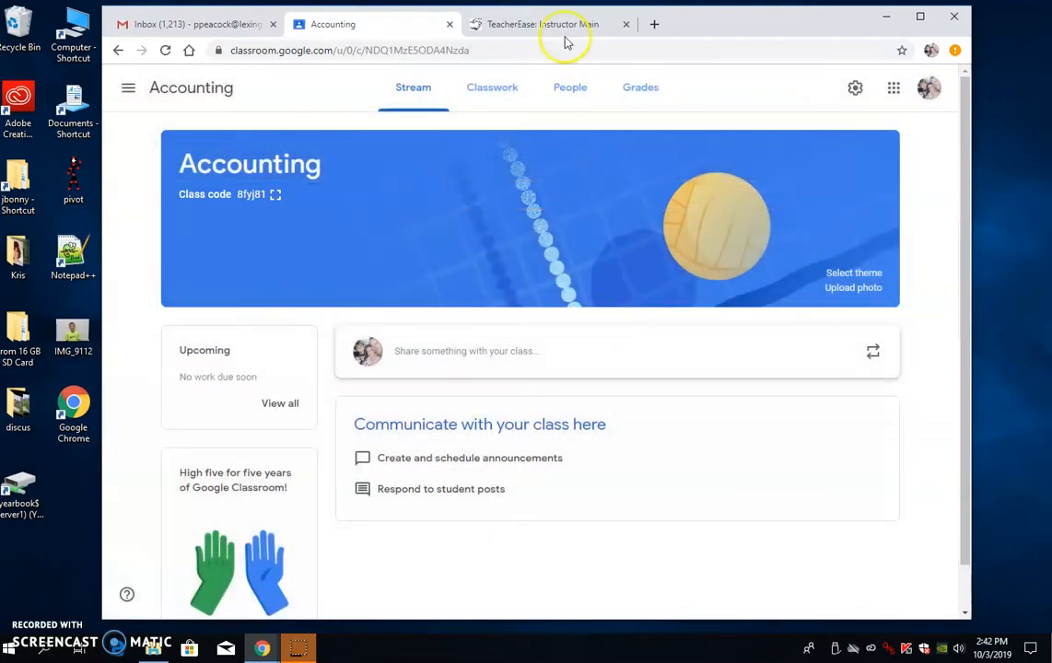
Switch to TeacherEase and open the Sync Google Classroom page from the gradebook setup.
left_click(604, 25)
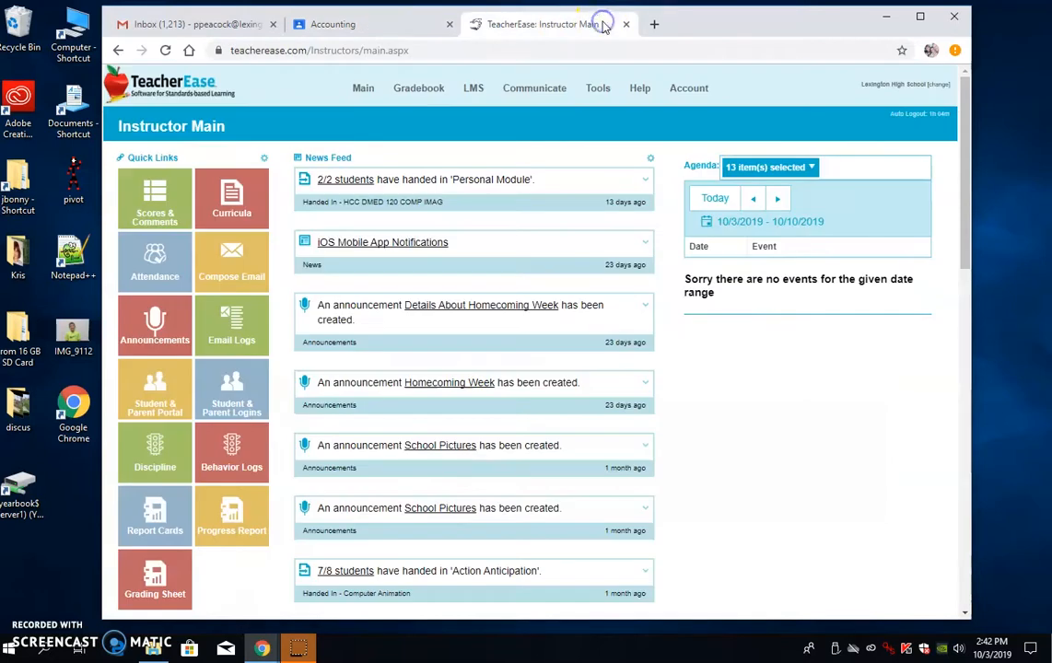
mouse_move(436, 95)
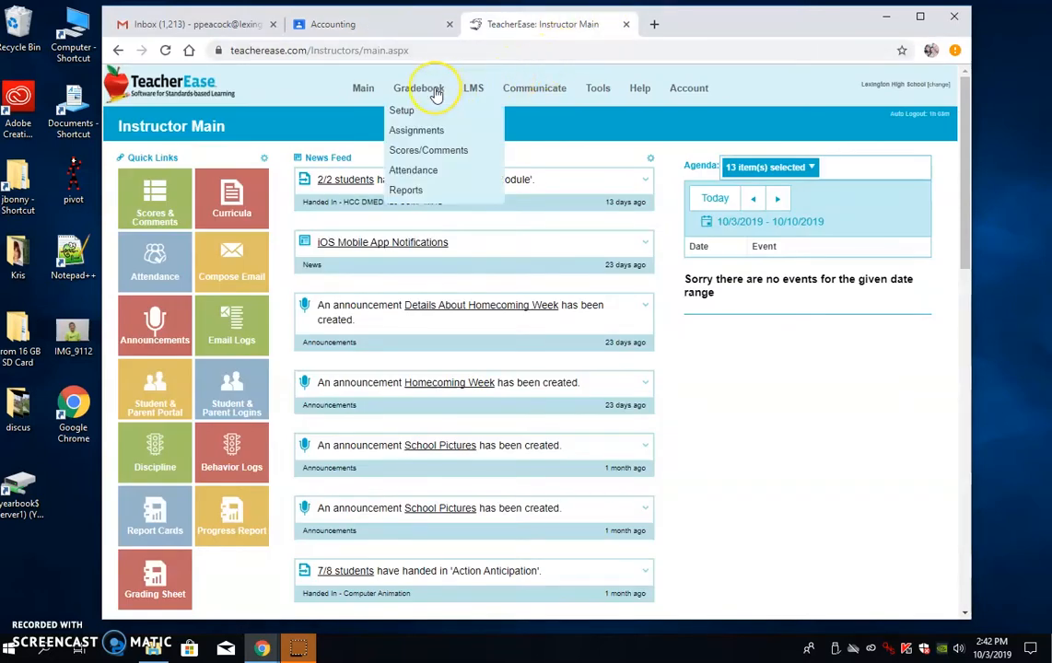
left_click(410, 111)
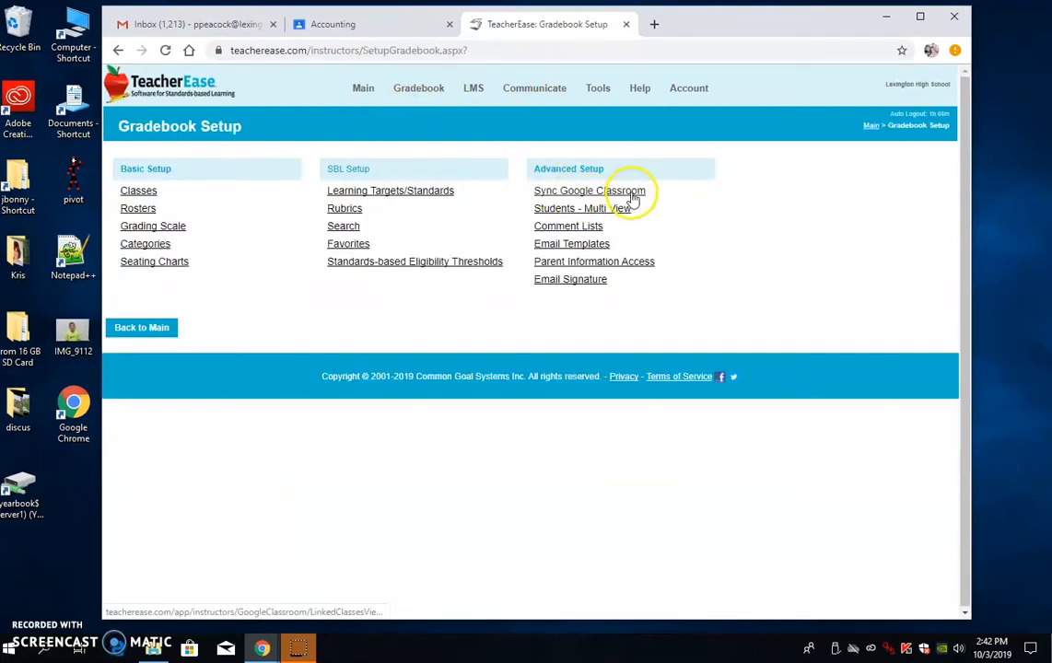
left_click(632, 195)
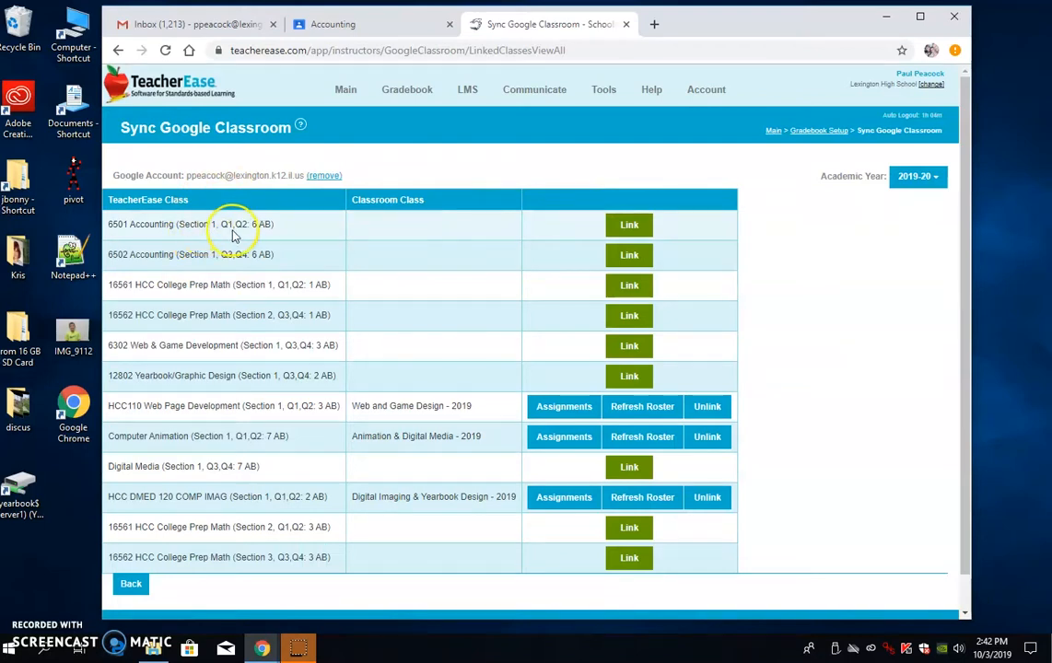
Link TeacherEase class 6501 Accounting (Section 1, Q1,Q2: 6 AB) to the existing Classroom class Accounting, and close the assignments list.
left_click(626, 229)
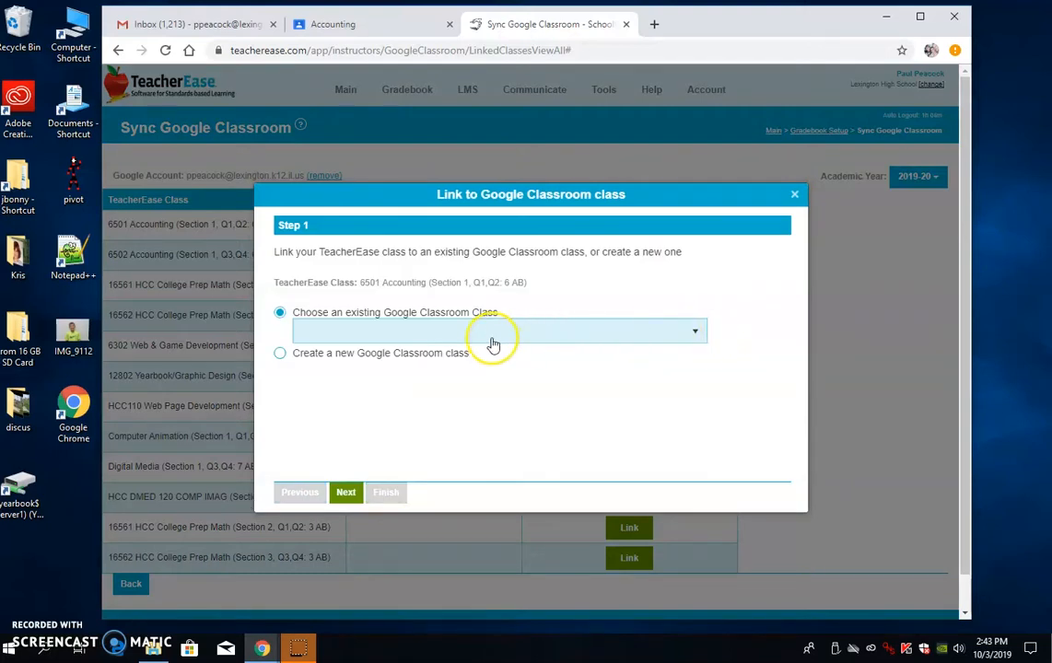
left_click(695, 332)
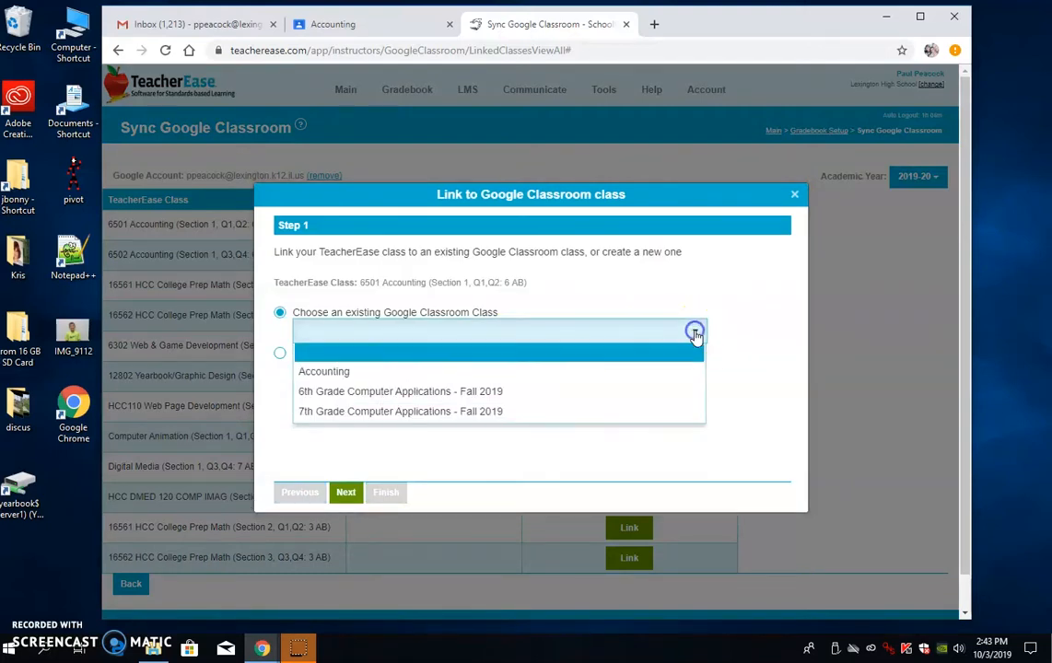
left_click(488, 374)
left_click(348, 493)
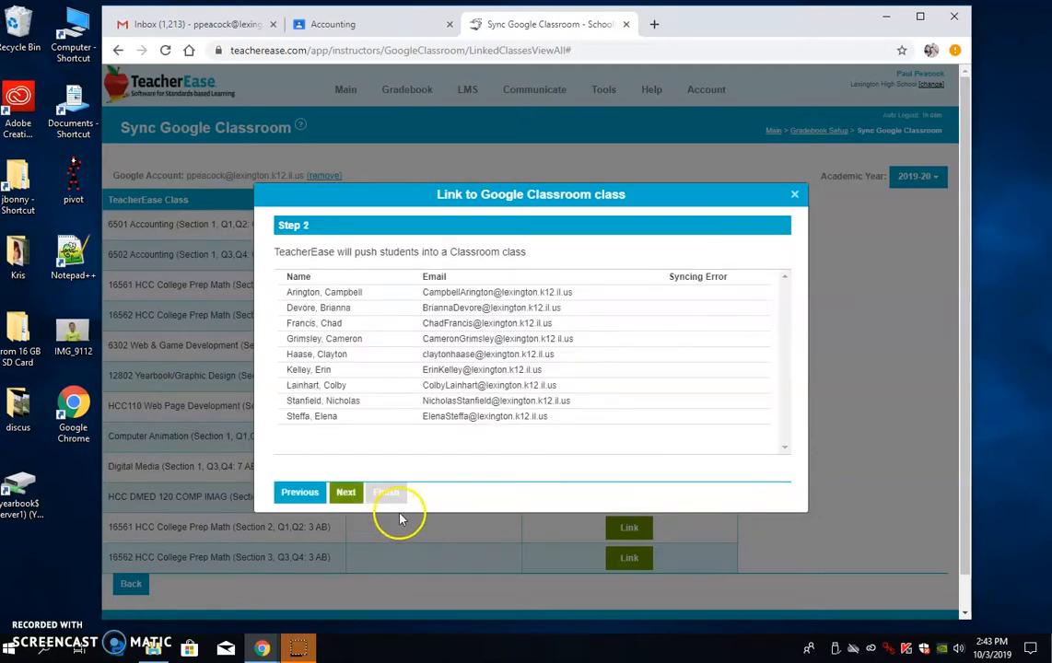
left_click(347, 494)
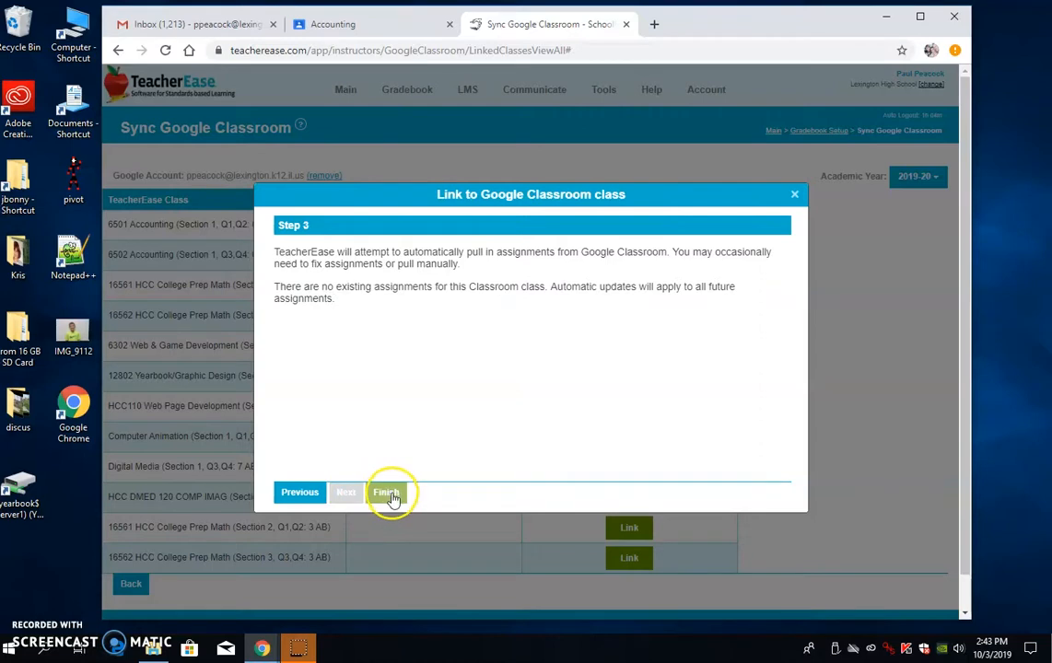
left_click(390, 497)
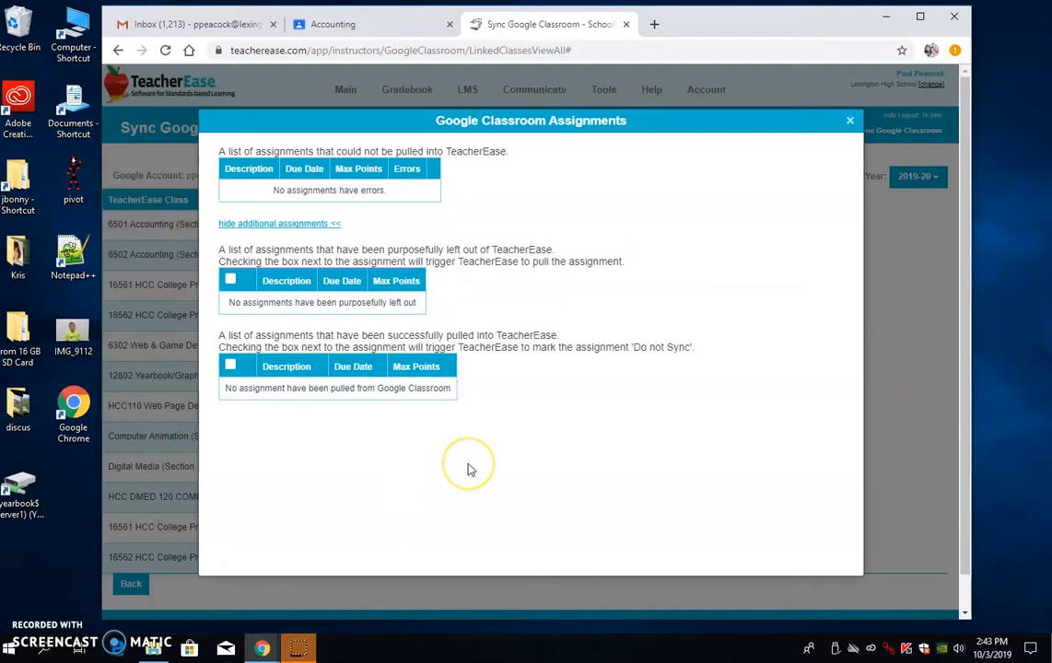
left_click(853, 124)
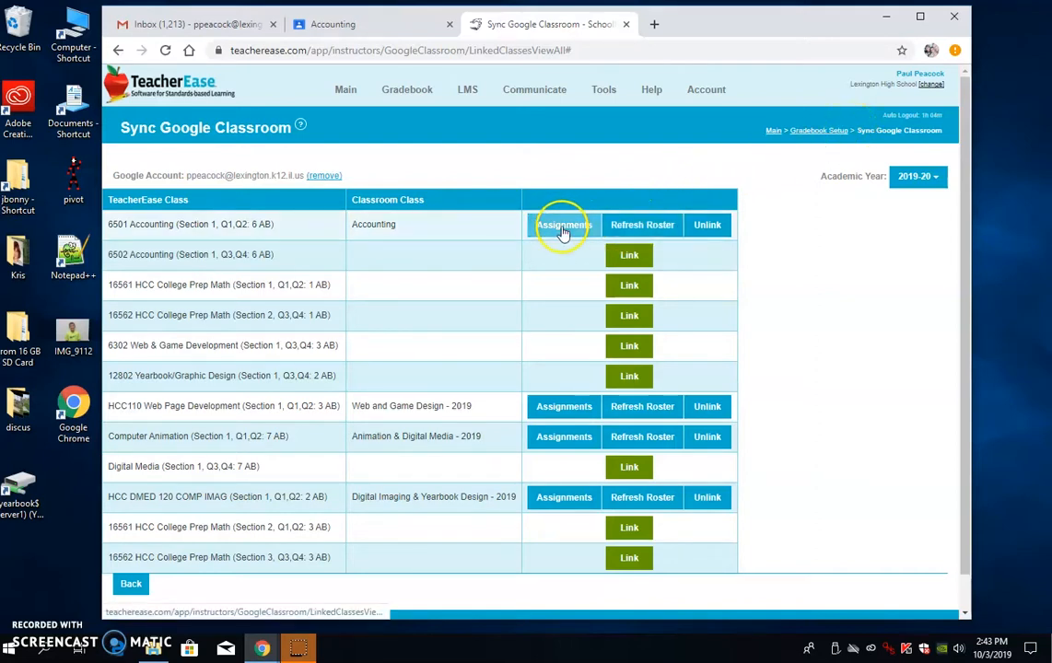
Switch back to Google Classroom and review the student roster of the Accounting class.
left_click(394, 30)
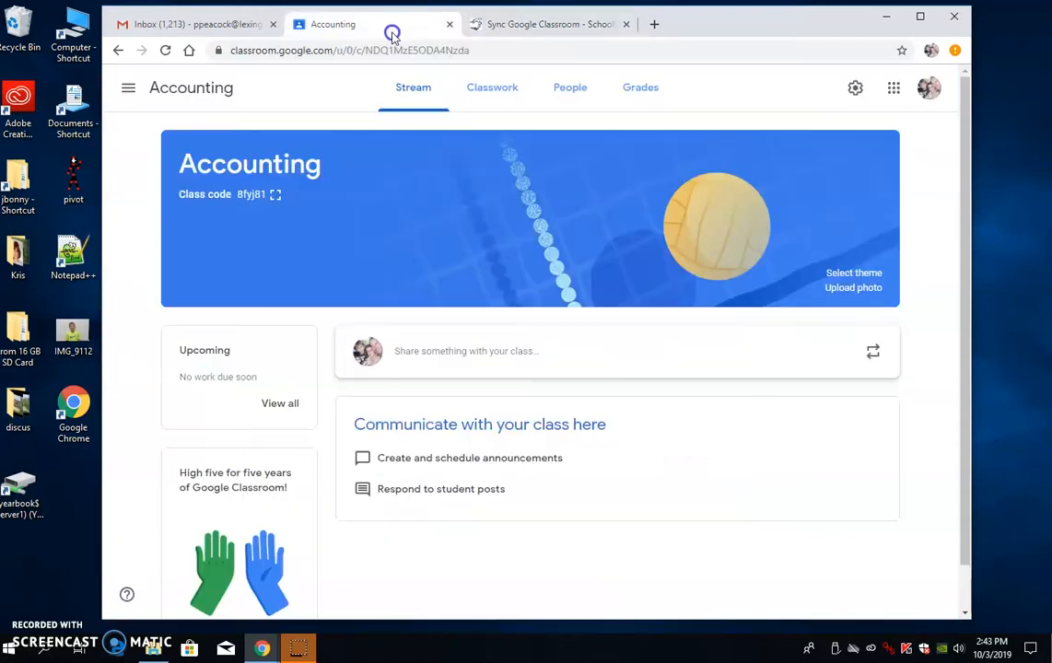
left_click(569, 100)
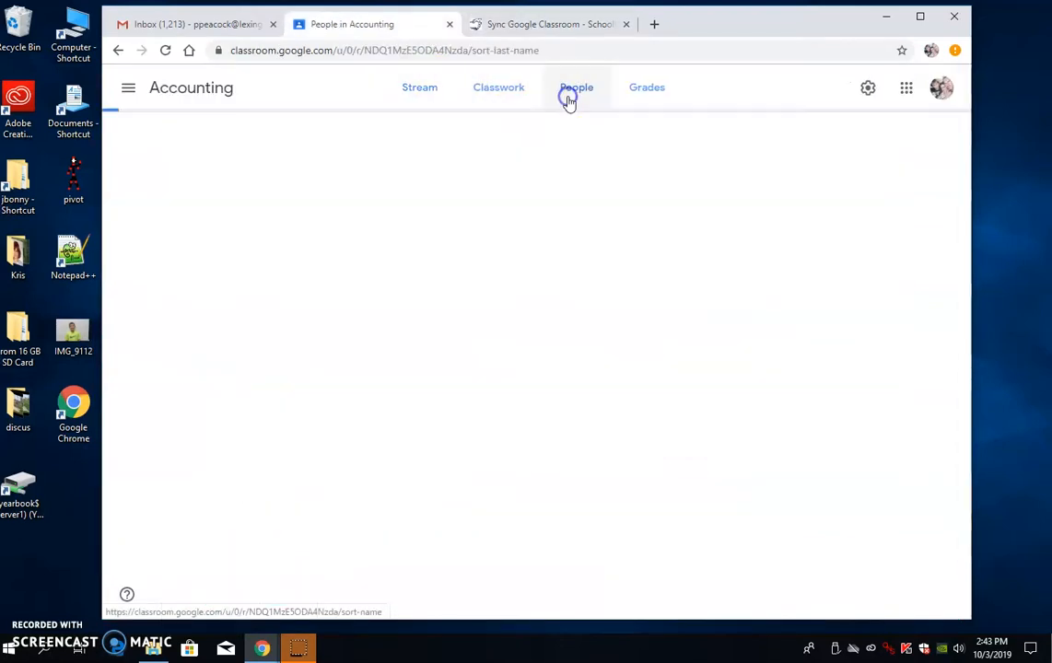
scroll(903, 358, "down", 2)
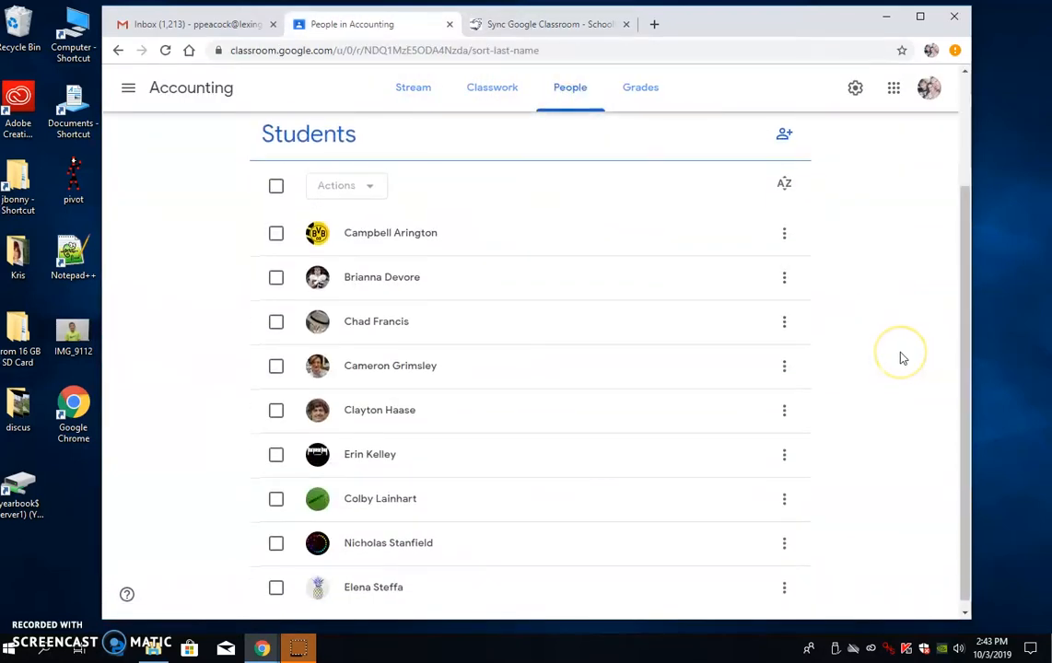
scroll(903, 359, "up", 2)
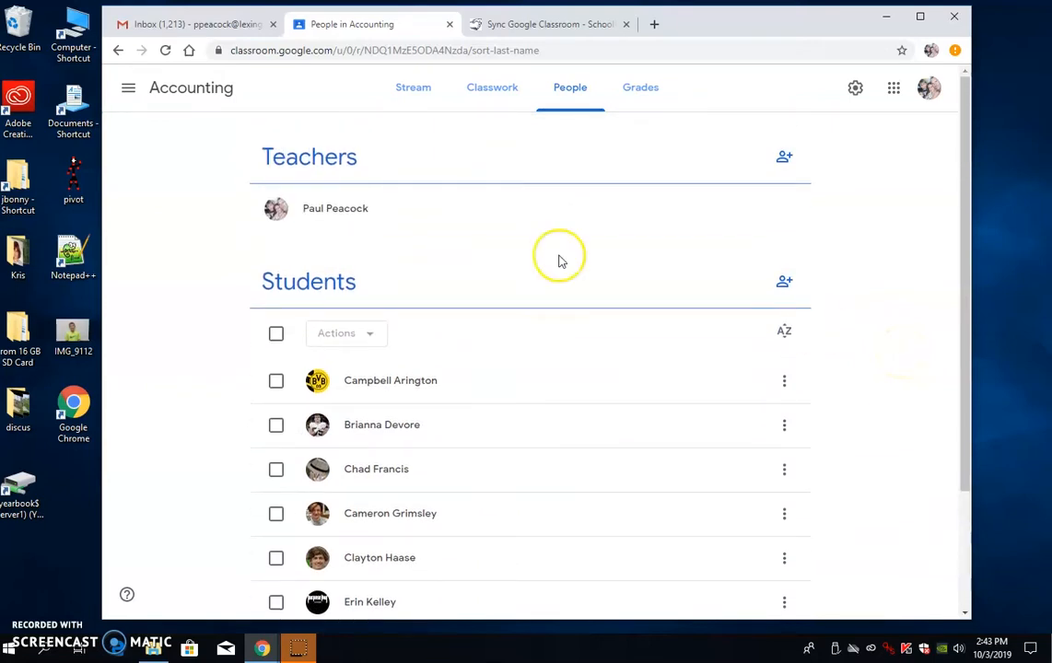
Open an email draft addressed to all students in the Accounting class and close it unsent.
left_click(278, 336)
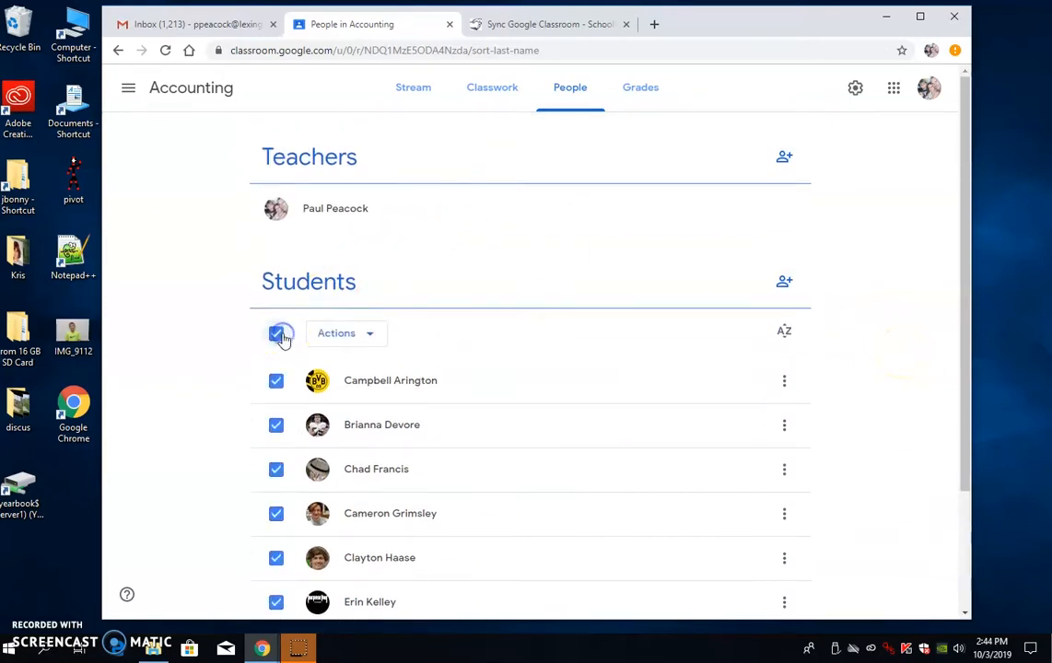
left_click(368, 337)
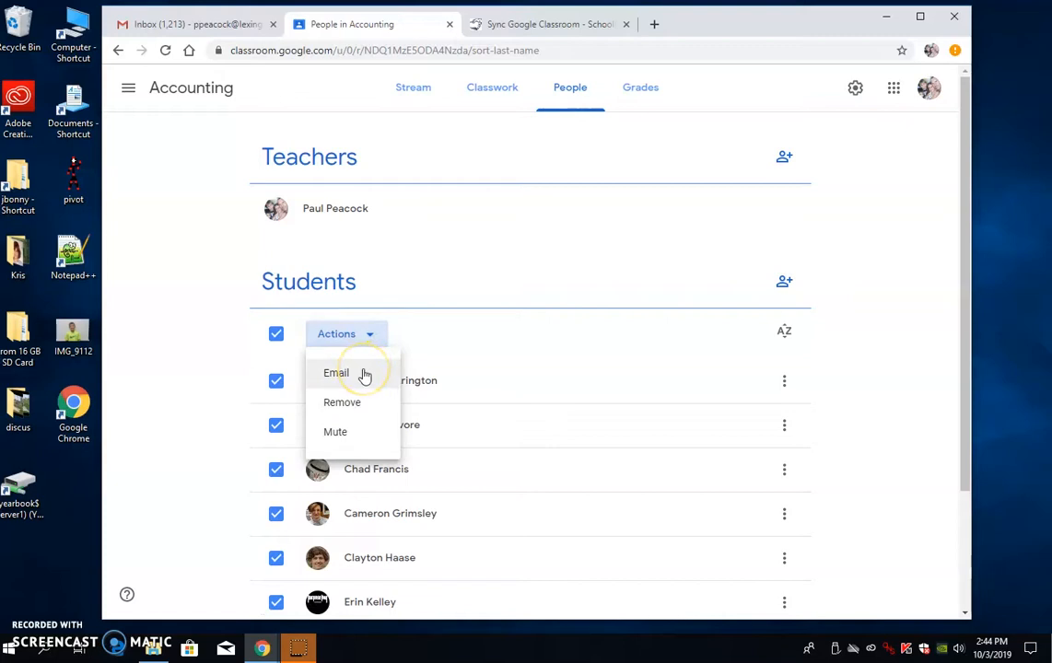
left_click(365, 375)
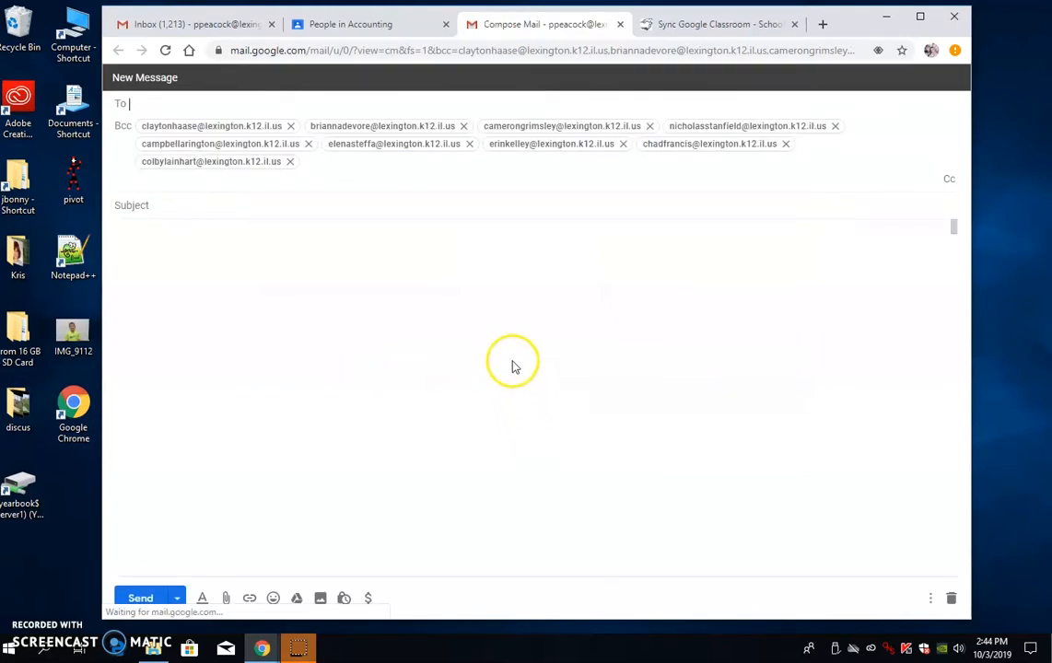
left_click(621, 25)
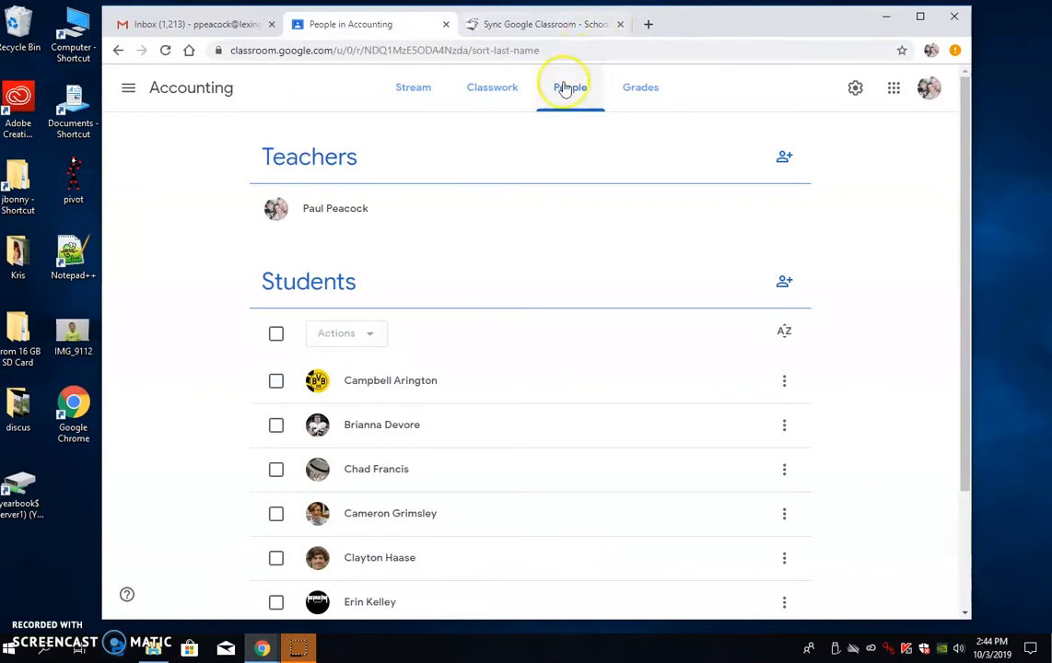
Post the announcement "Snow Day Assignment" to all students in the Accounting class stream.
left_click(424, 92)
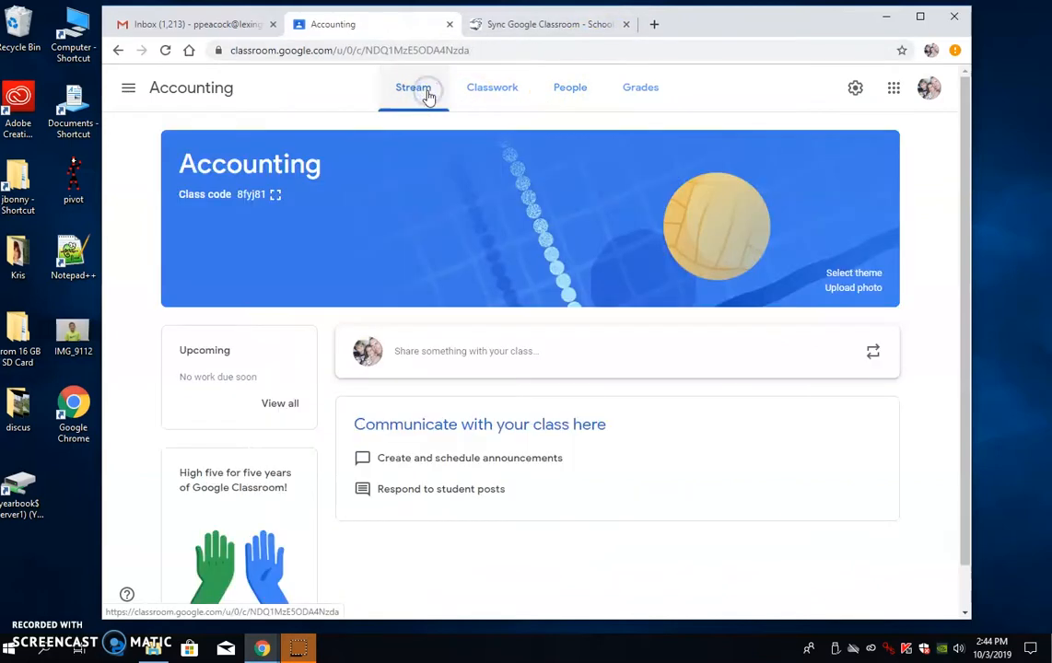
left_click(439, 351)
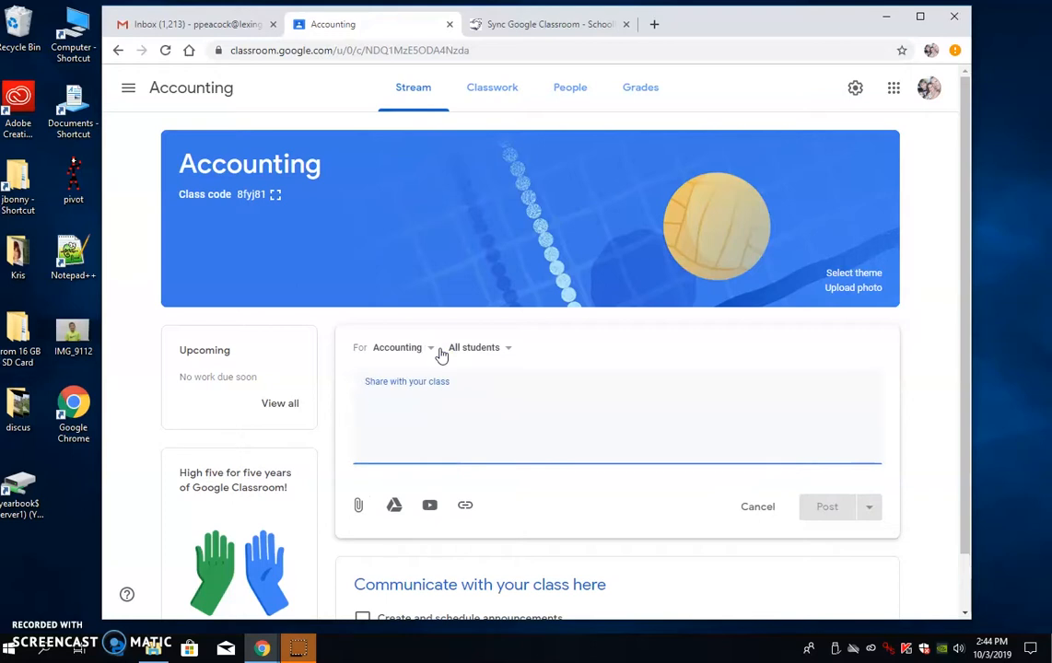
type("Snow Day Assignment")
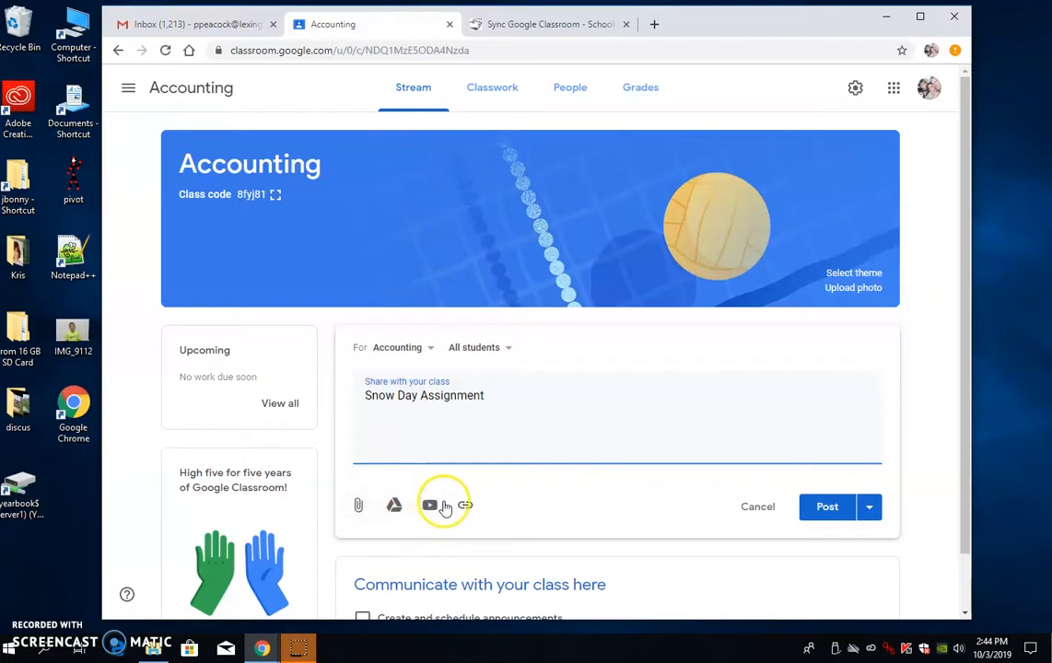
left_click(835, 516)
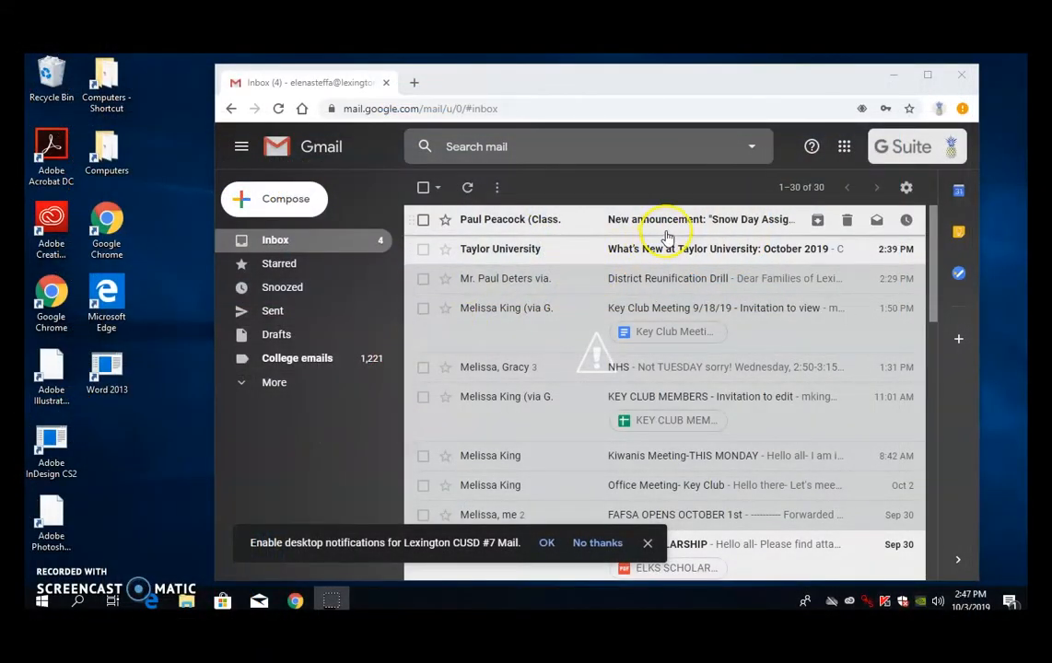
In the student's Gmail inbox, open the "Snow Day Assignment" announcement email and follow it to the Classroom post.
left_click(678, 227)
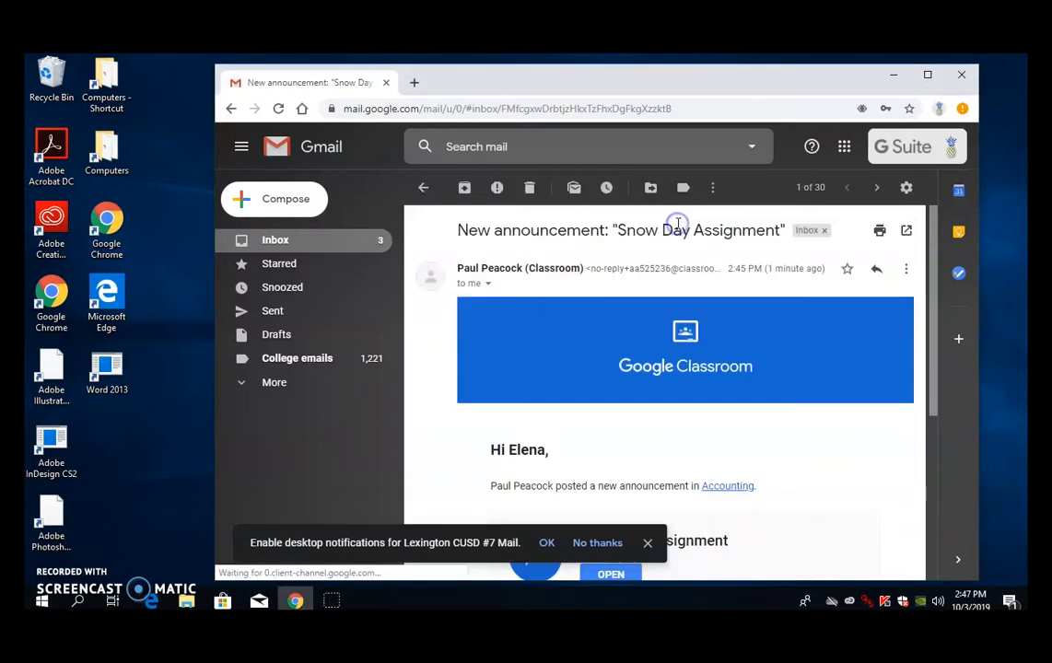
left_click_drag(936, 365, 794, 441)
left_click(615, 438)
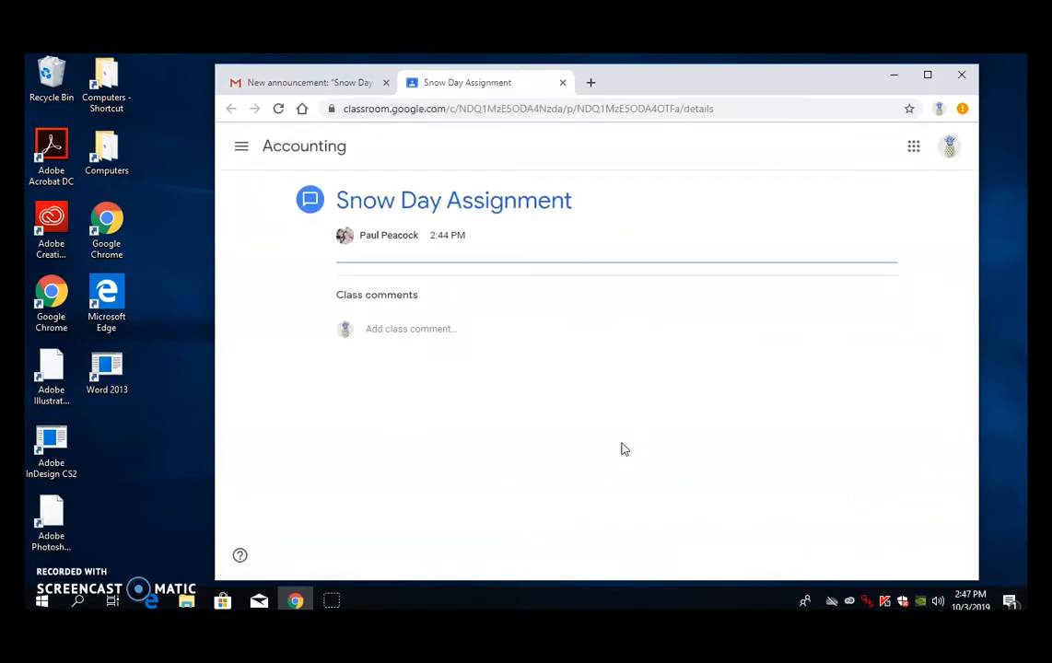
Post a class comment on the announcement thanking the teacher by name and adding "Looking forward to it!".
left_click(429, 331)
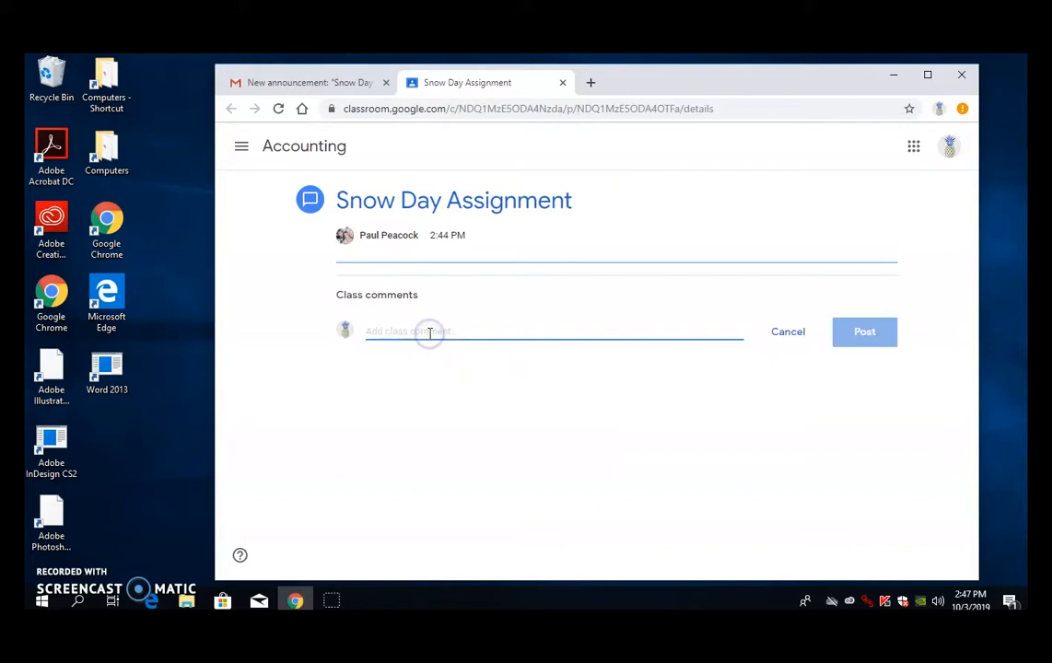
type("Thanks Mr. Pe")
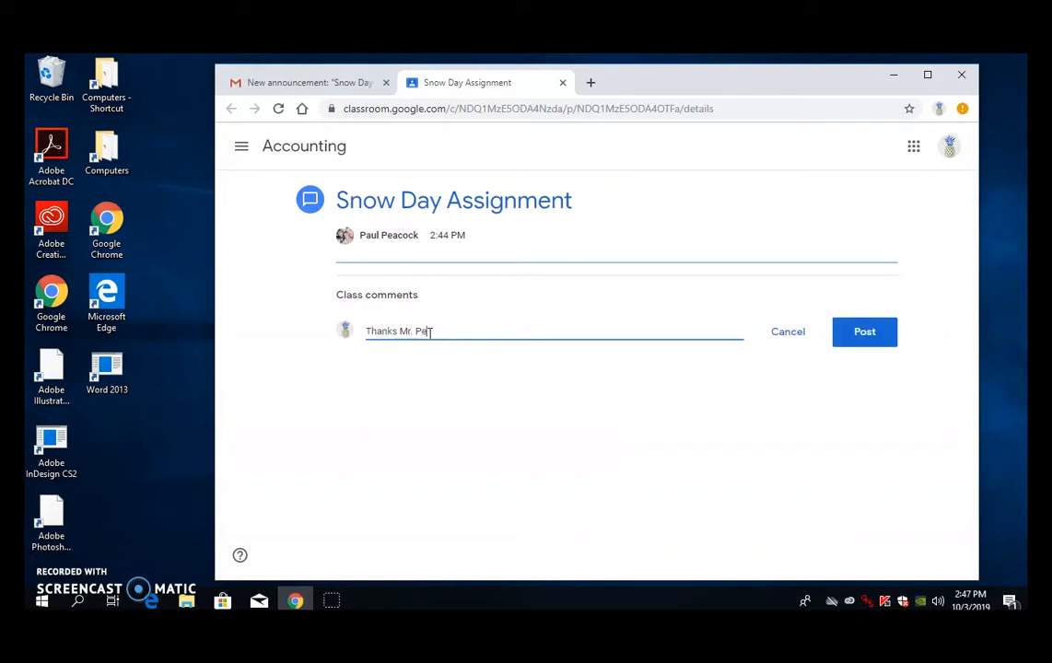
type("acock! Looking forward to it!")
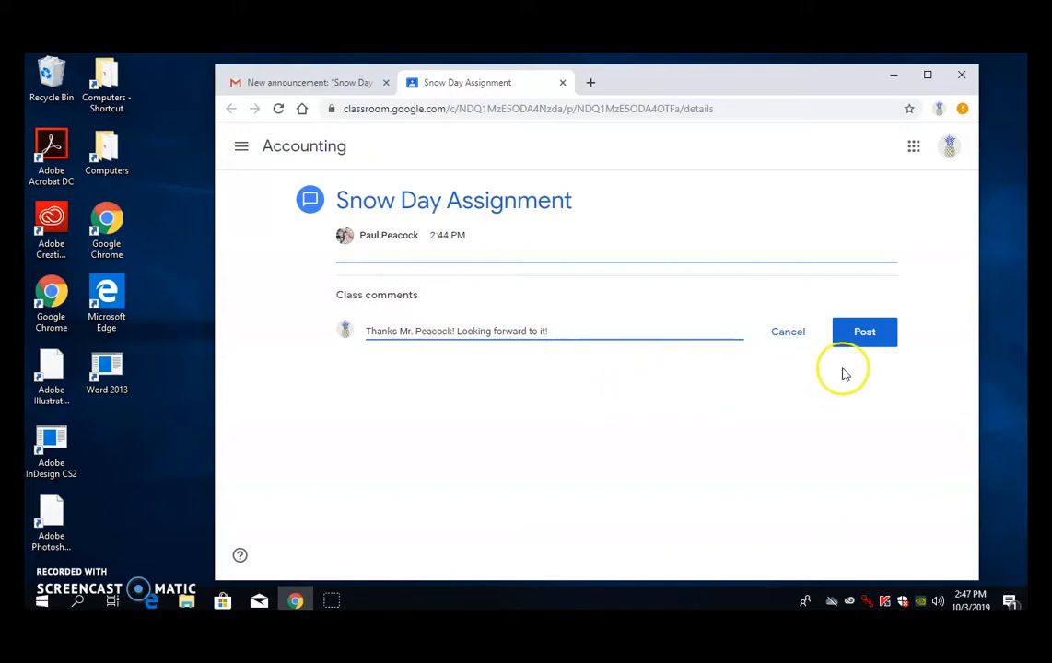
left_click(863, 341)
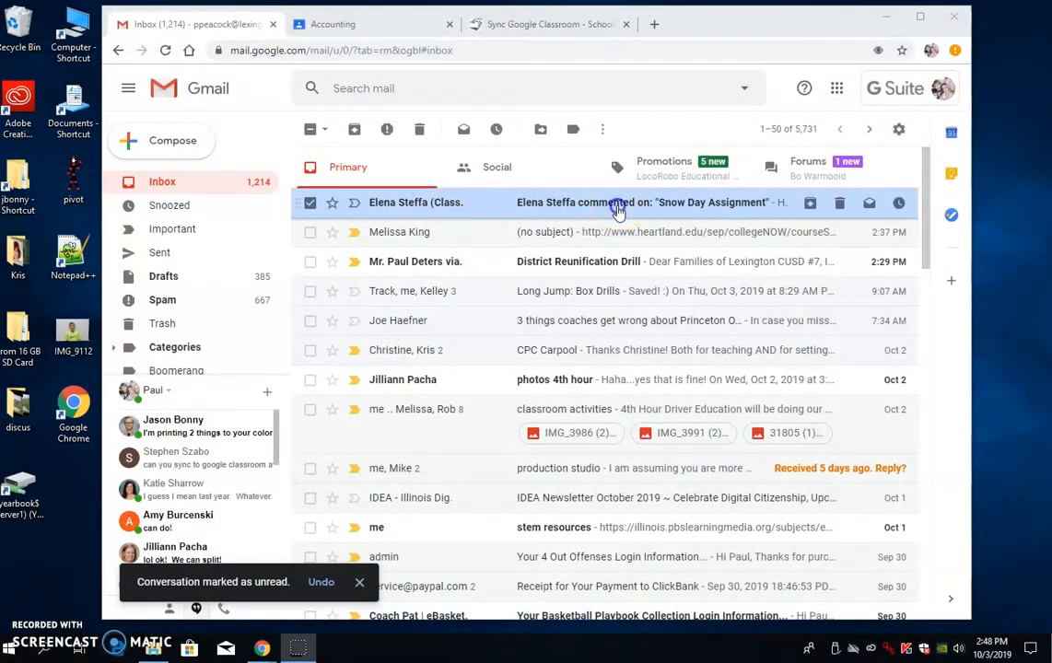
In the teacher's Gmail, open the comment notification email for "Snow Day Assignment" and follow its reply link to the post's class comment field.
left_click(618, 212)
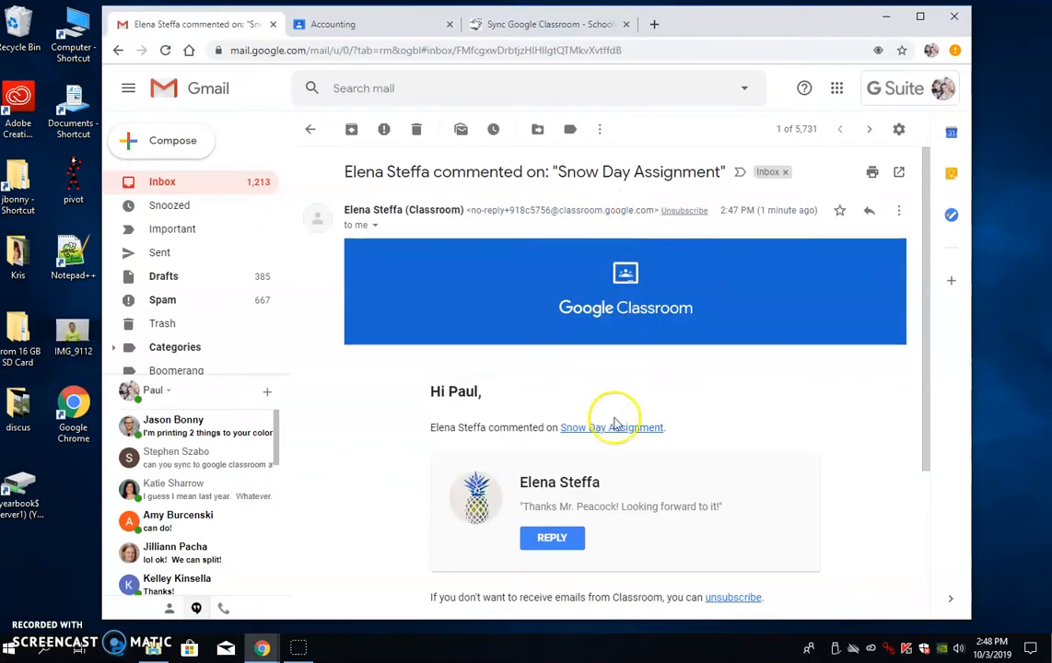
left_click(573, 537)
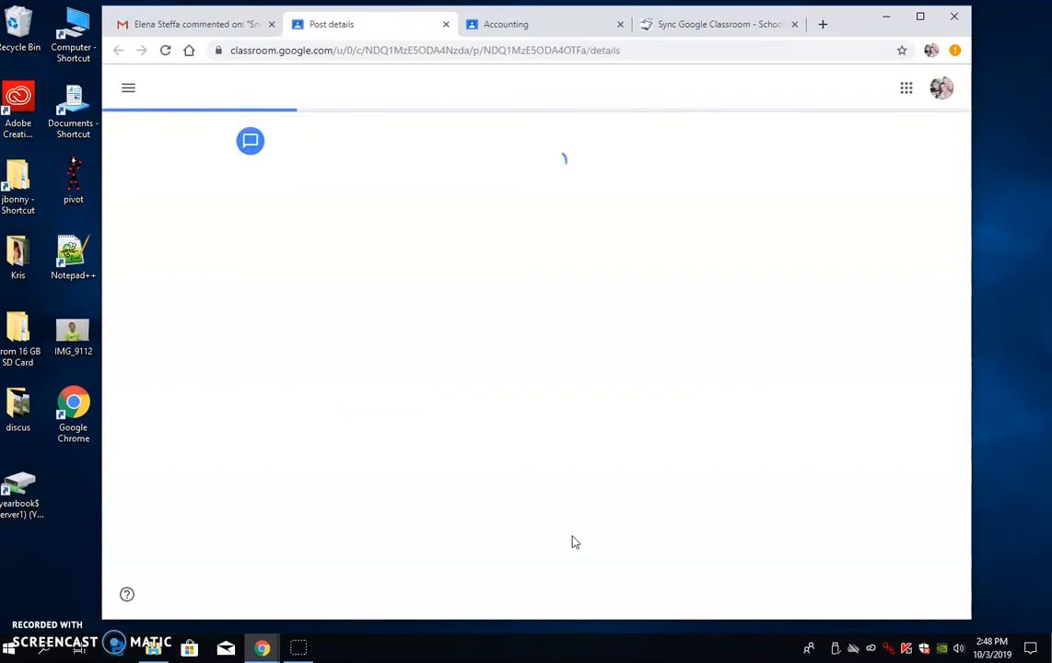
left_click(338, 345)
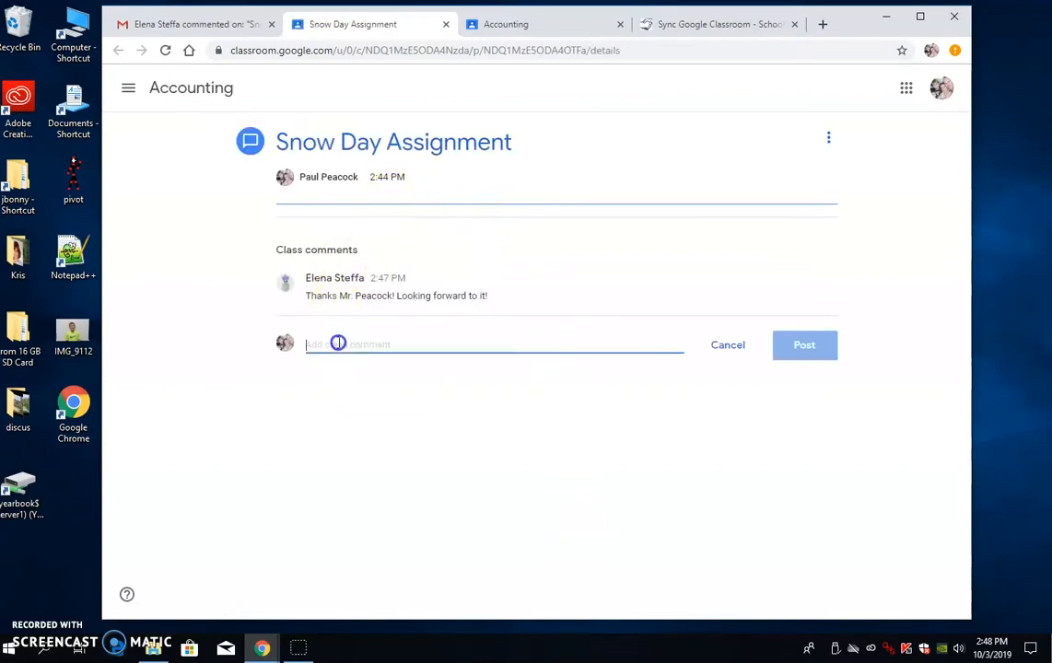
View the student's comment in the Accounting class stream and activate the comment field under the "Snow Day Assignment" announcement.
left_click(529, 31)
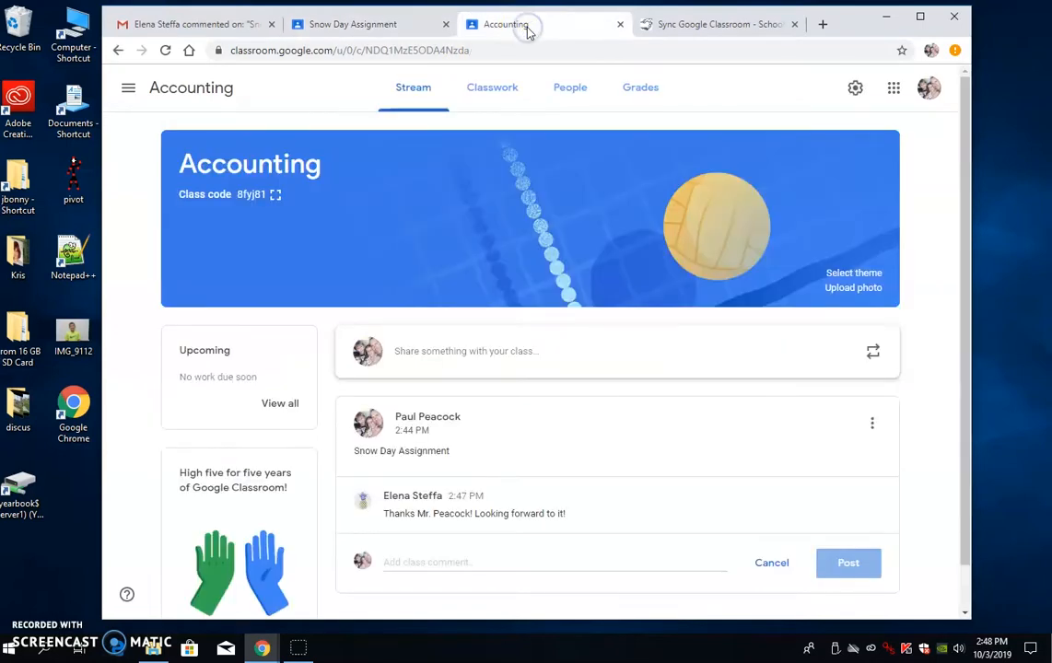
scroll(678, 501, "down", 1)
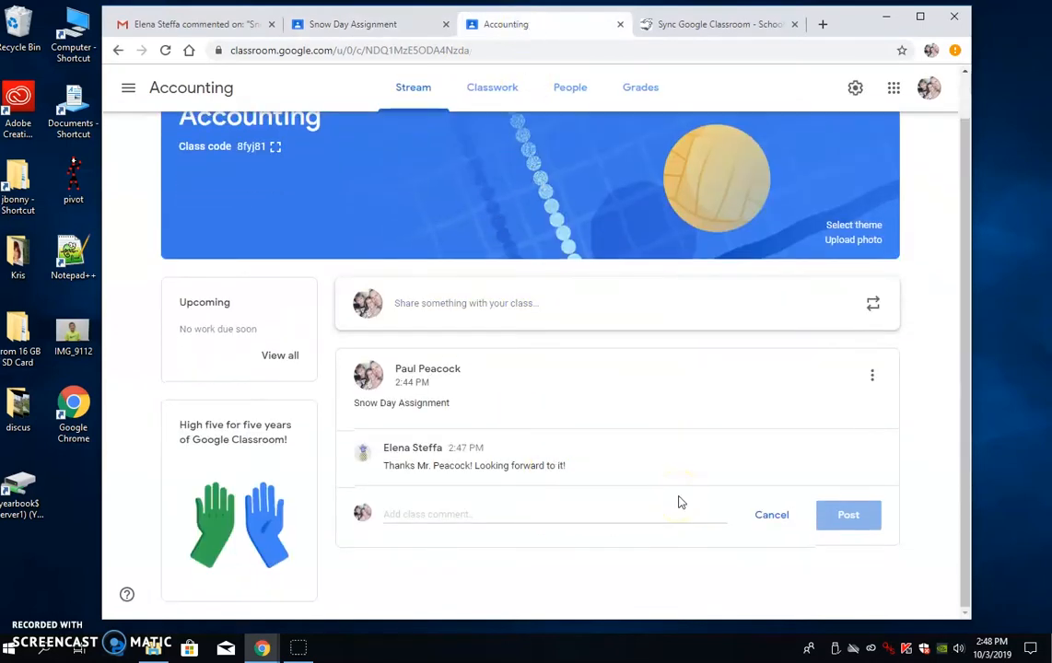
left_click(564, 512)
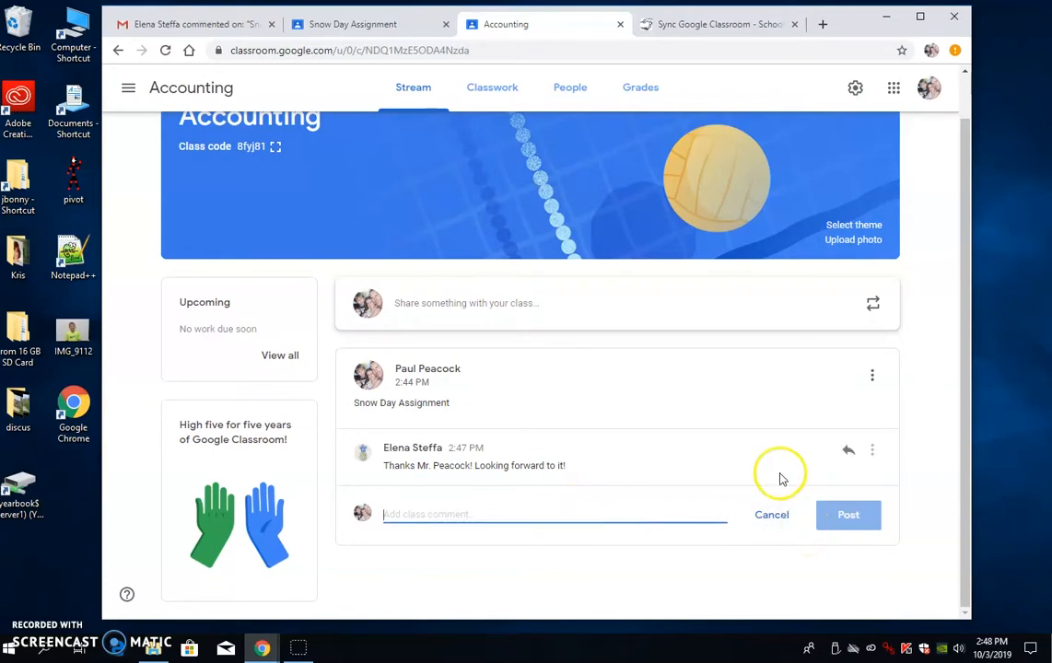
Review the types of classwork that can be created for the Accounting class, close the list without choosing one, and return to the stream.
scroll(779, 475, "up", 1)
left_click(505, 95)
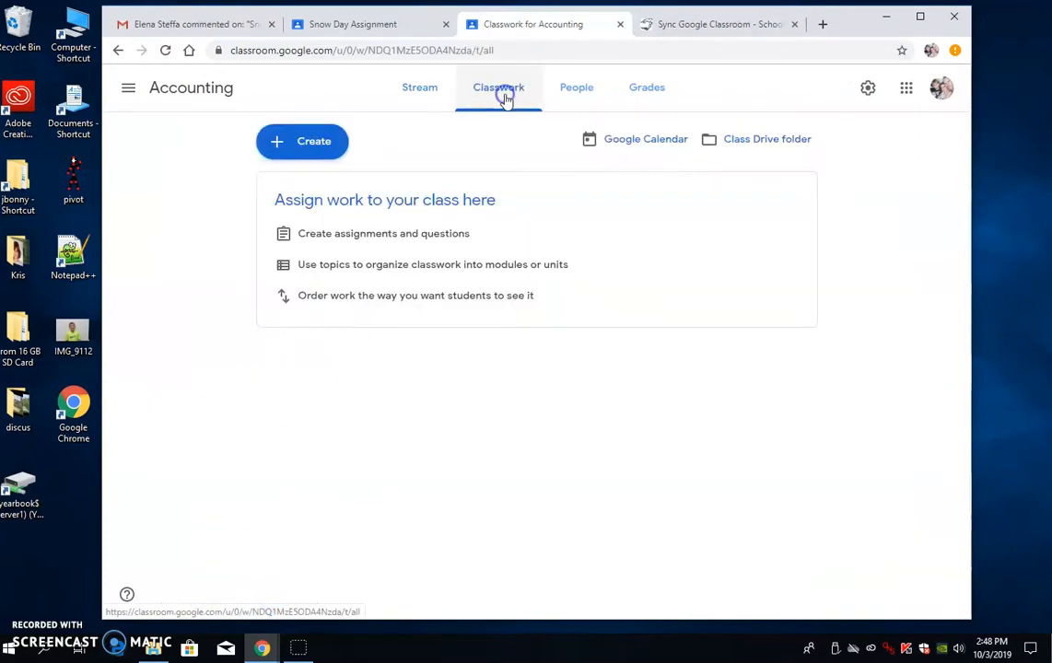
left_click(313, 143)
left_click(350, 192)
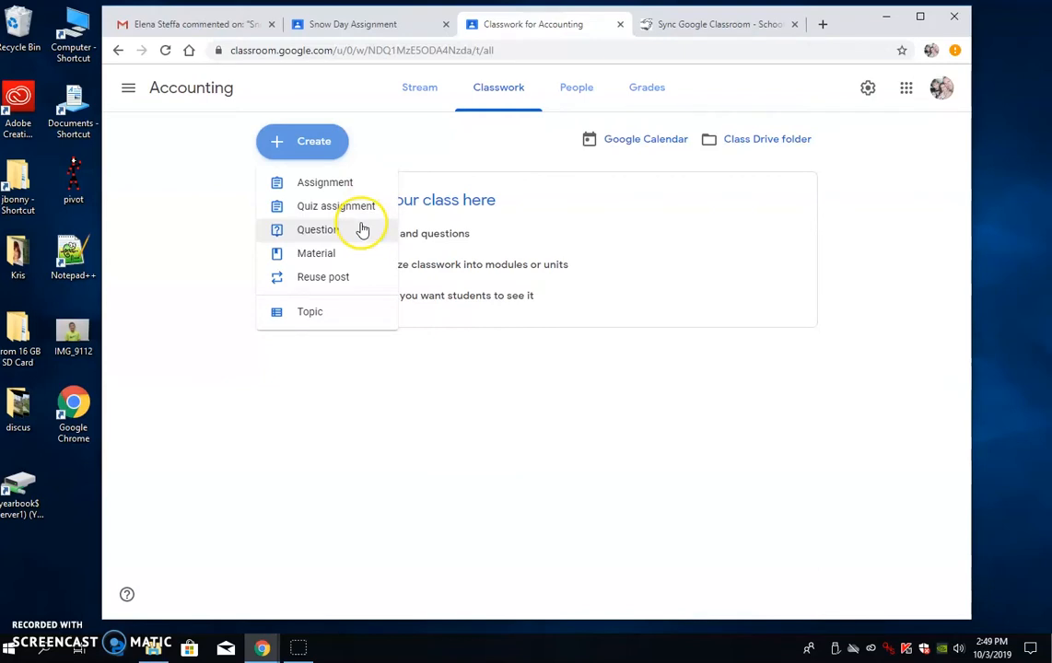
left_click(567, 350)
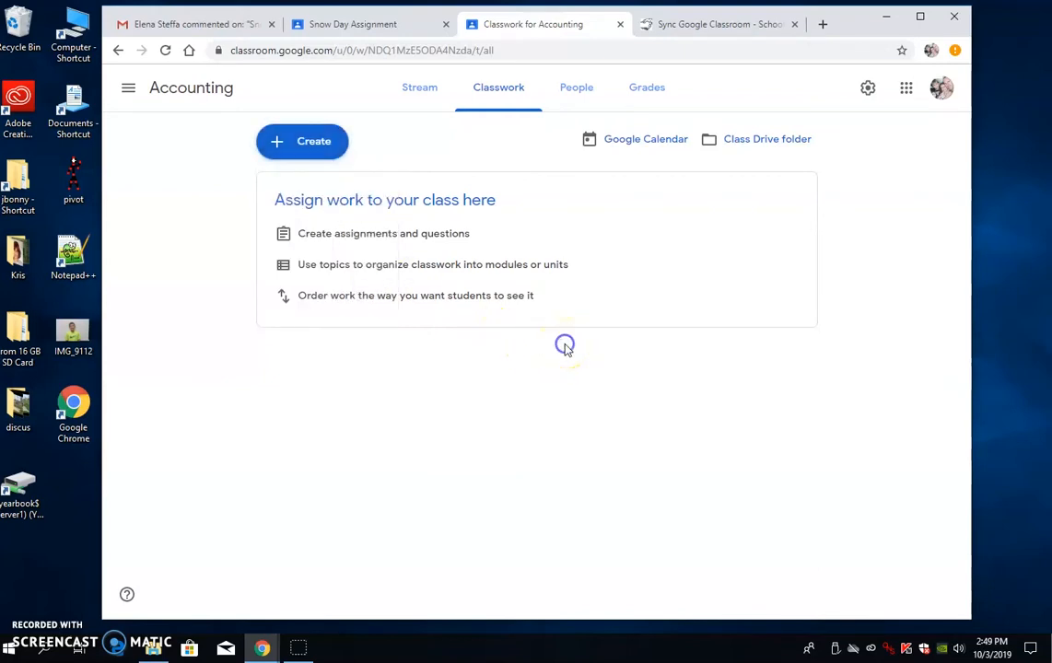
left_click(422, 93)
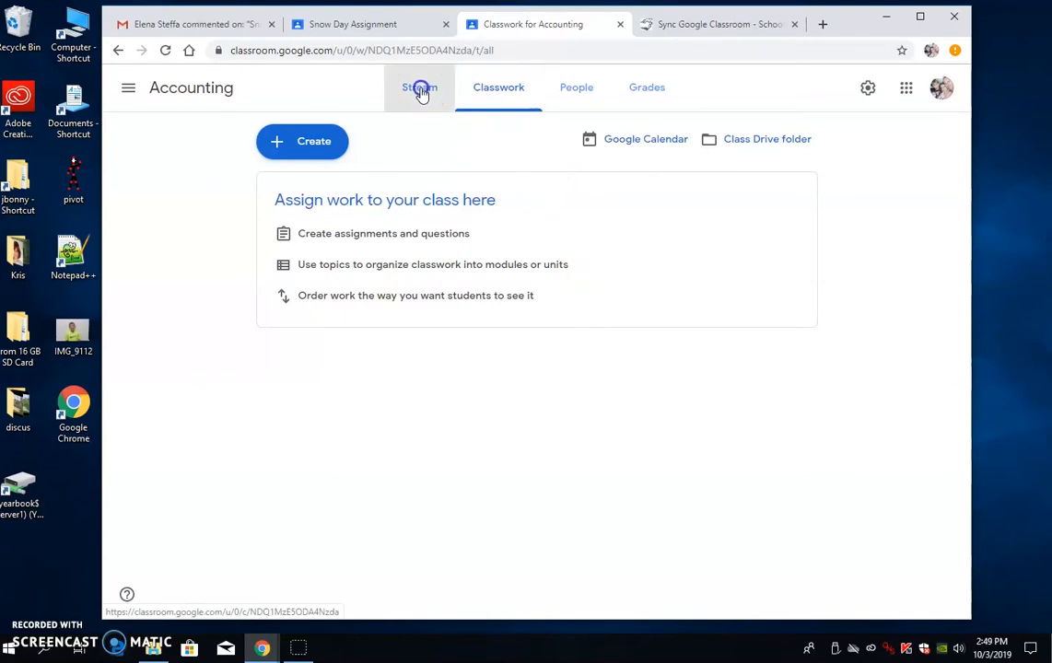